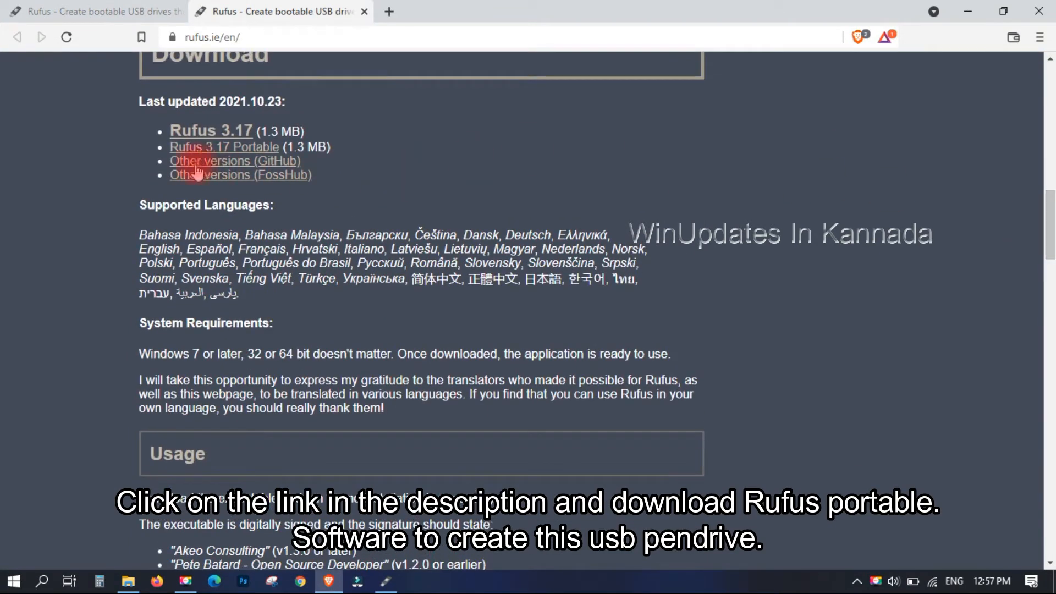
# - Try to download Rufus 3.17 Portable from the Rufus website, then cancel saving the file
pyautogui.click(232, 152)
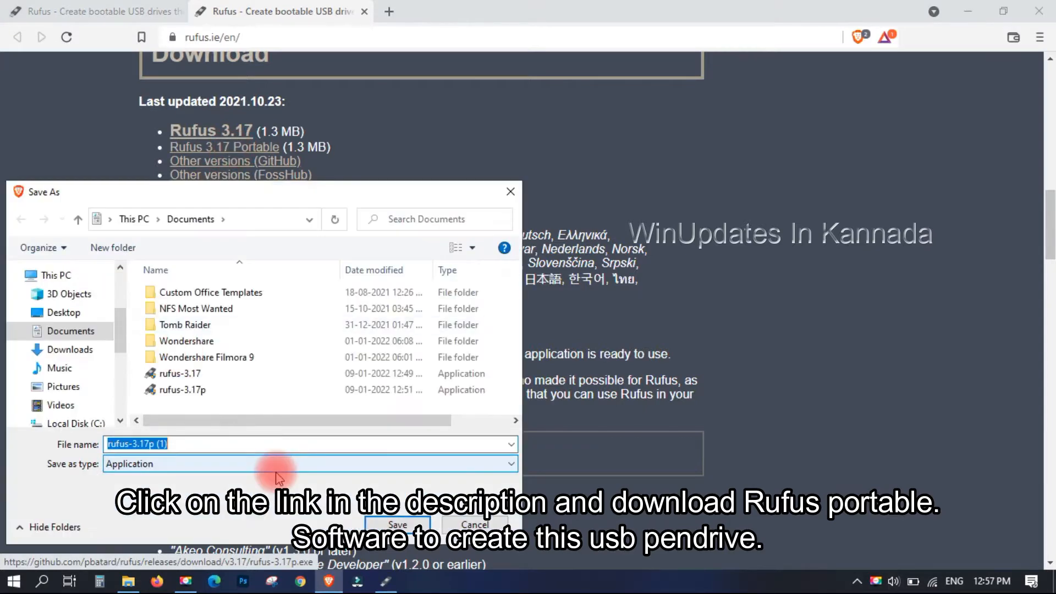
pyautogui.click(477, 524)
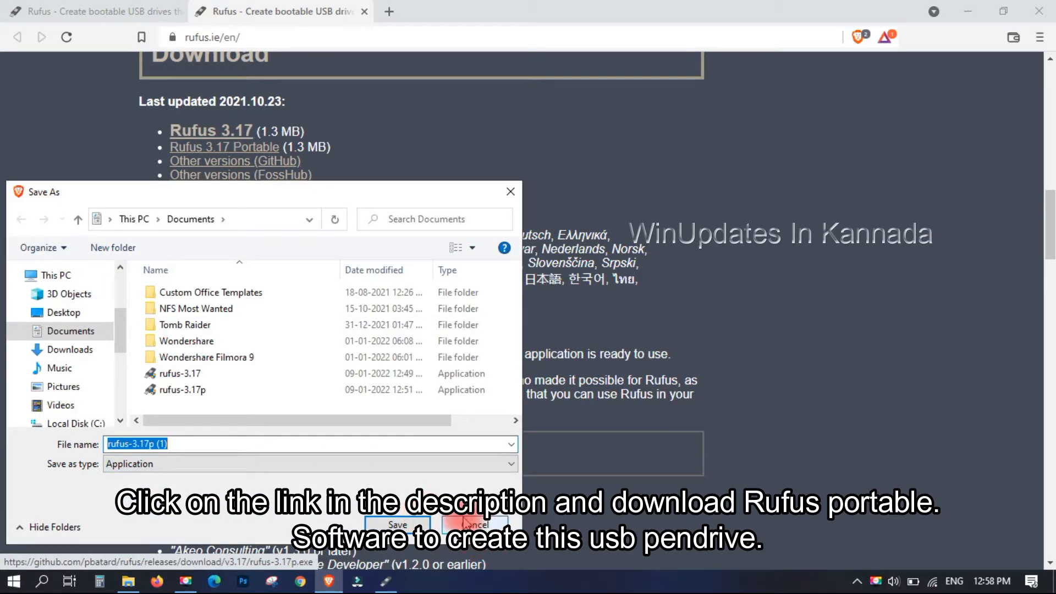
# - Switch to Rufus, change the boot image source from selecting to downloading, and open the ISO download dialog
pyautogui.click(969, 11)
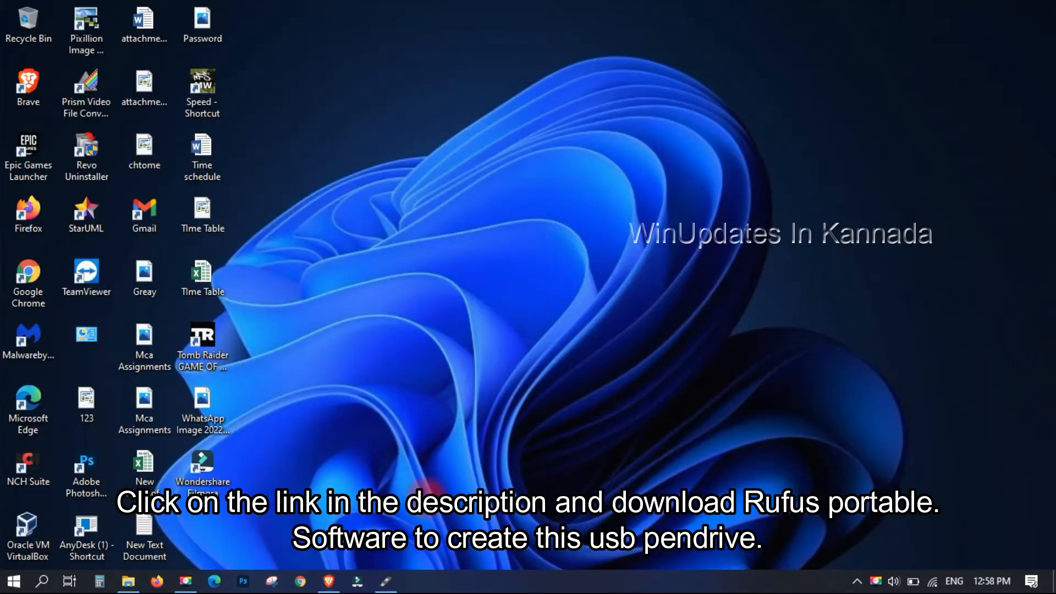
pyautogui.click(385, 582)
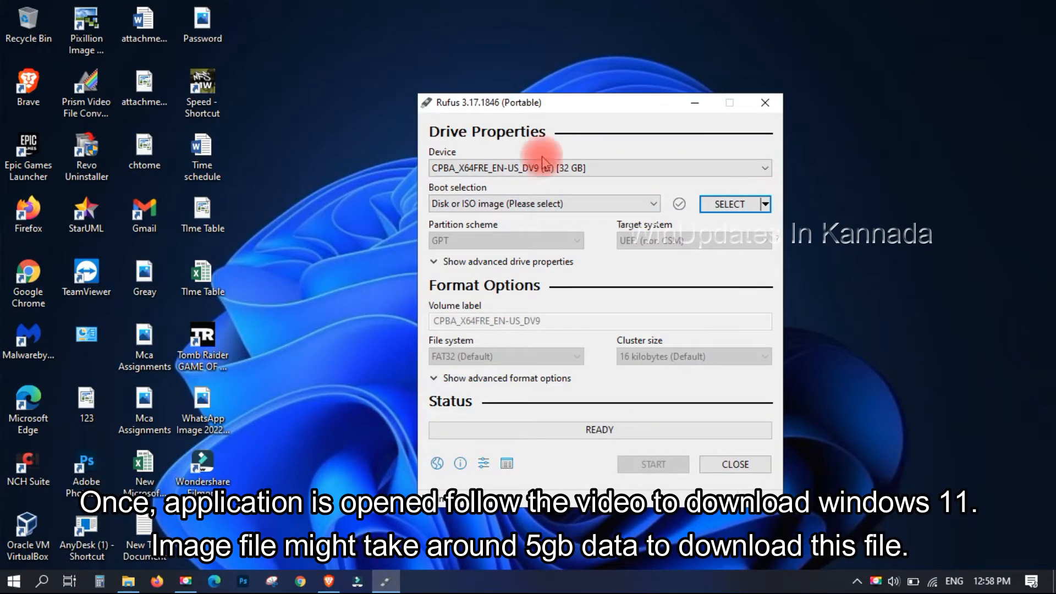
pyautogui.moveTo(562, 106); pyautogui.dragTo(471, 94)
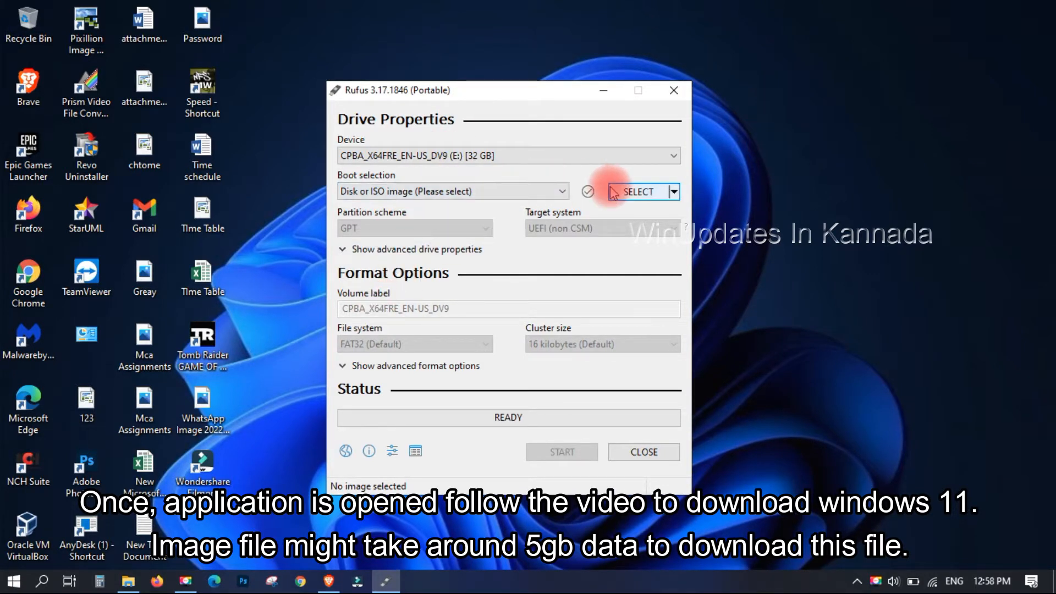
pyautogui.click(675, 192)
pyautogui.click(679, 232)
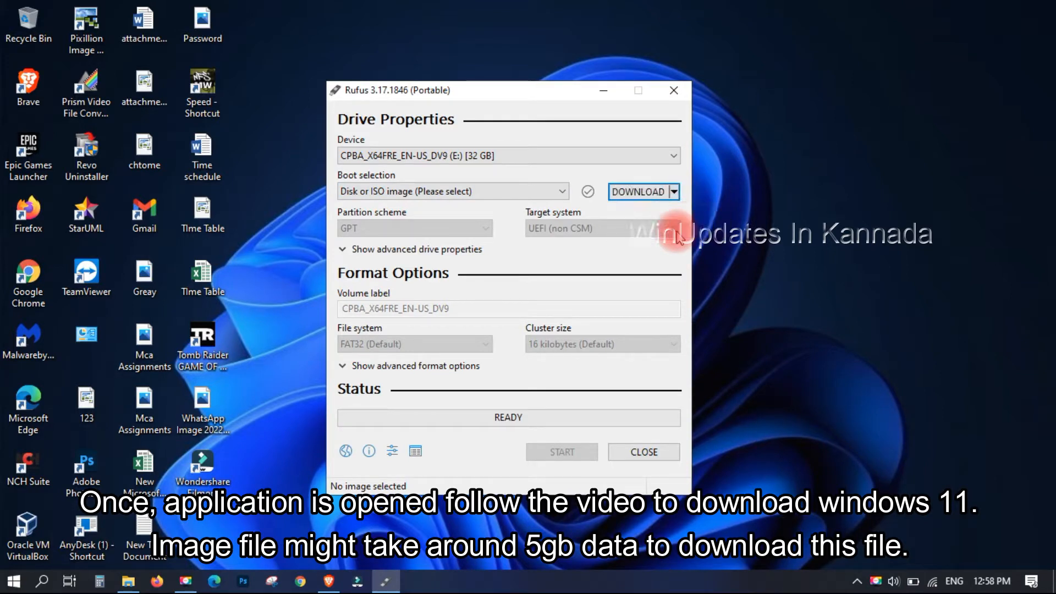
pyautogui.click(634, 192)
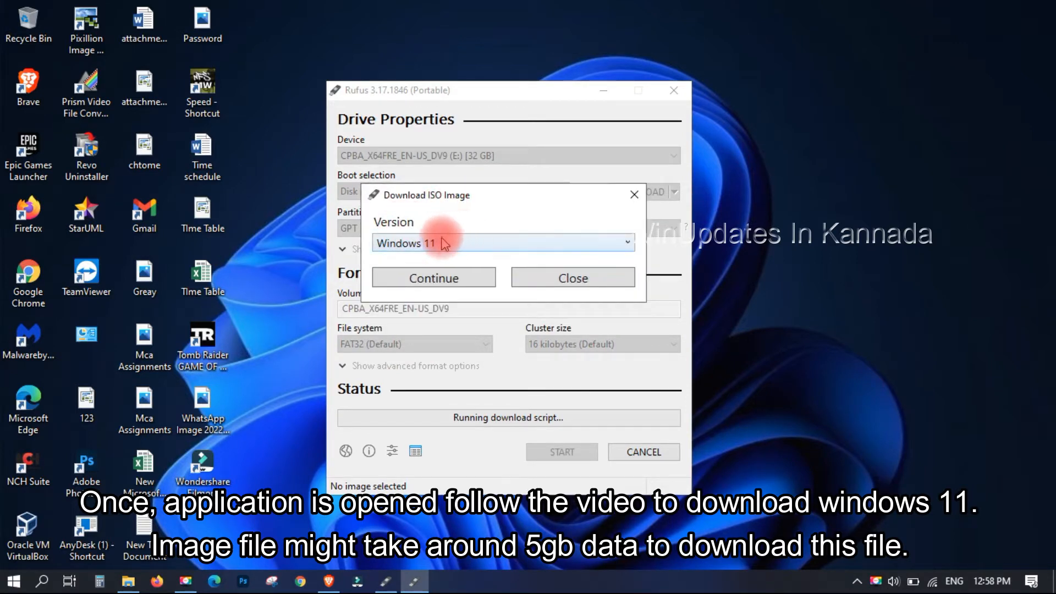
# - Choose Windows 11 as the version and 21H2 (Build 22000.194 - 2021.10) as the release of the ISO
pyautogui.click(471, 242)
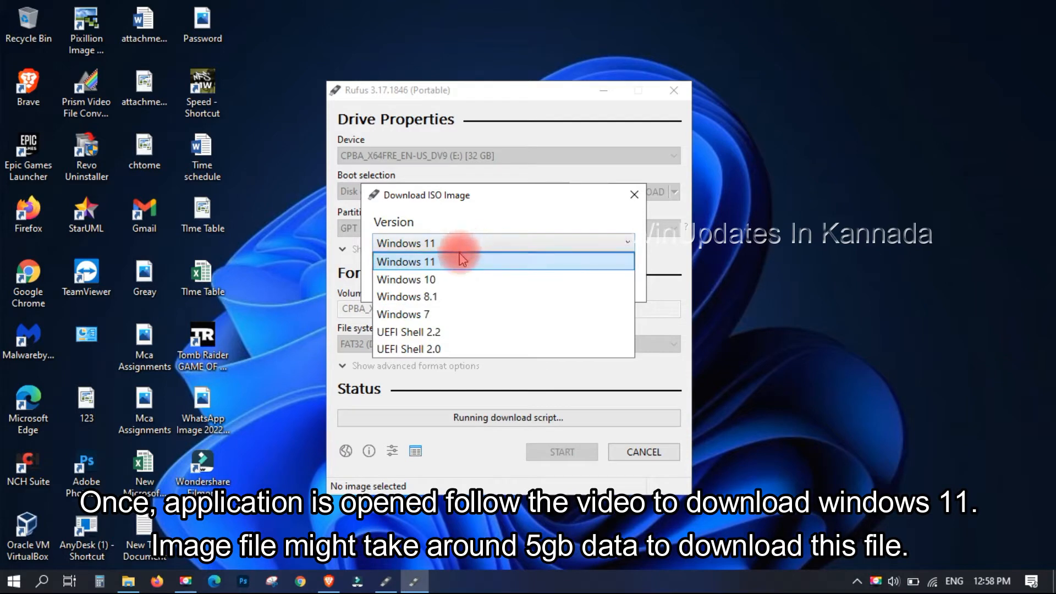
pyautogui.click(443, 263)
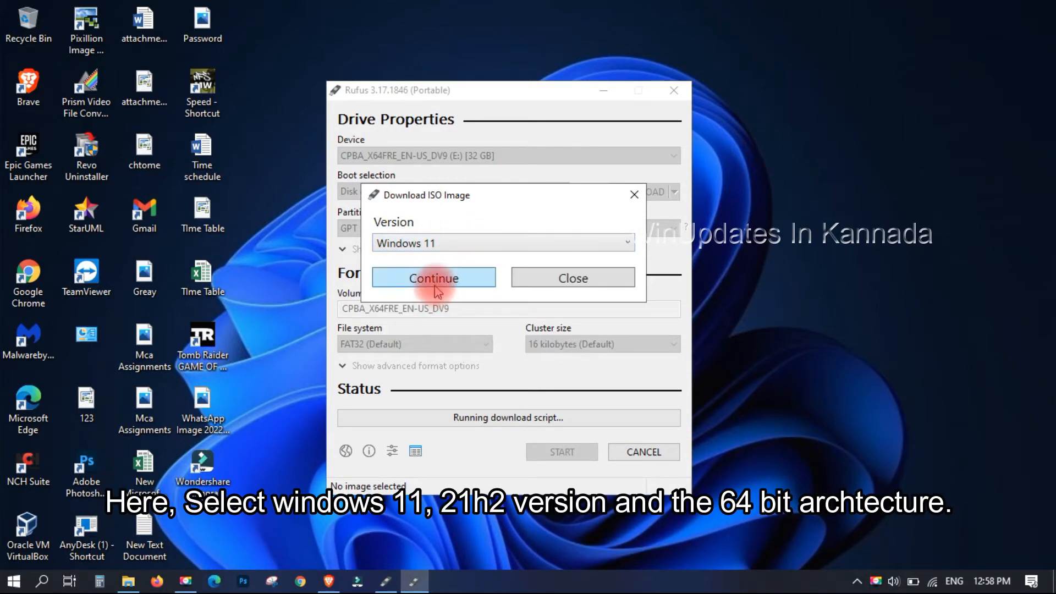
pyautogui.click(438, 291)
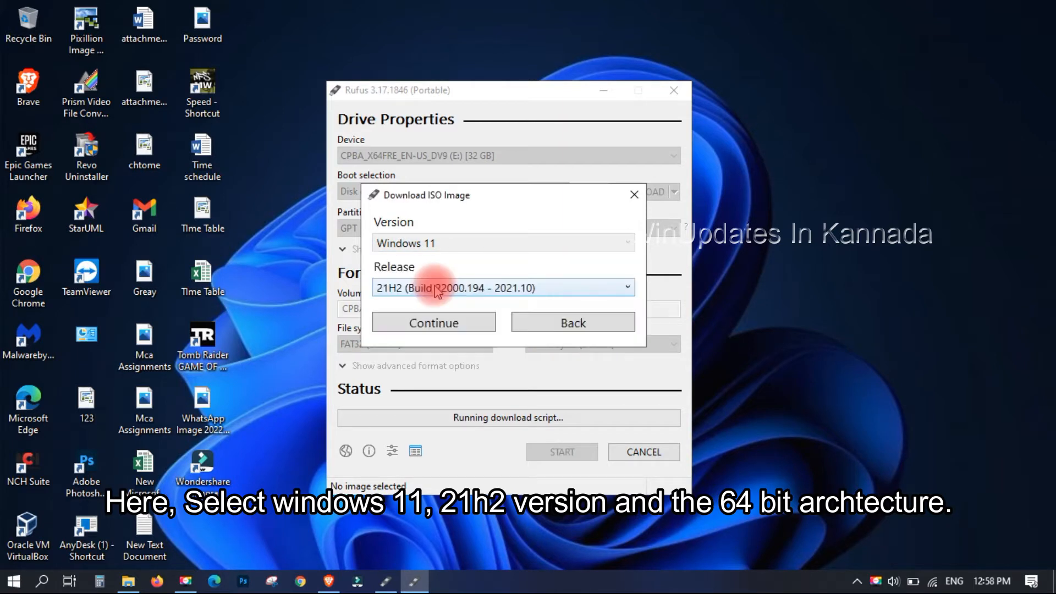
pyautogui.click(422, 292)
pyautogui.click(430, 291)
pyautogui.click(421, 323)
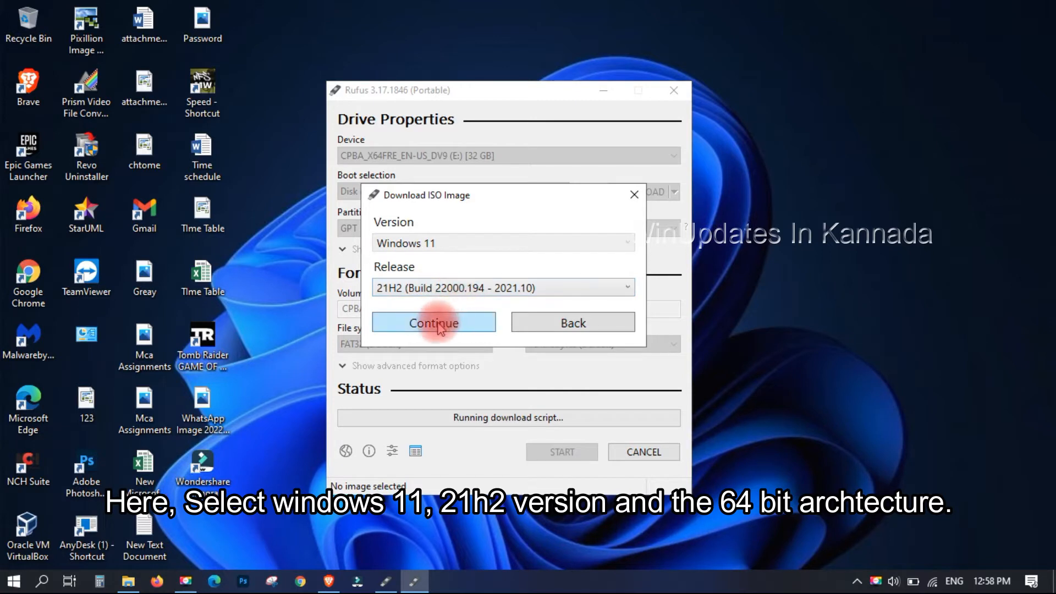
# - Choose the Windows 11 Home/Pro/Edu edition and English International as the ISO's language
pyautogui.click(438, 334)
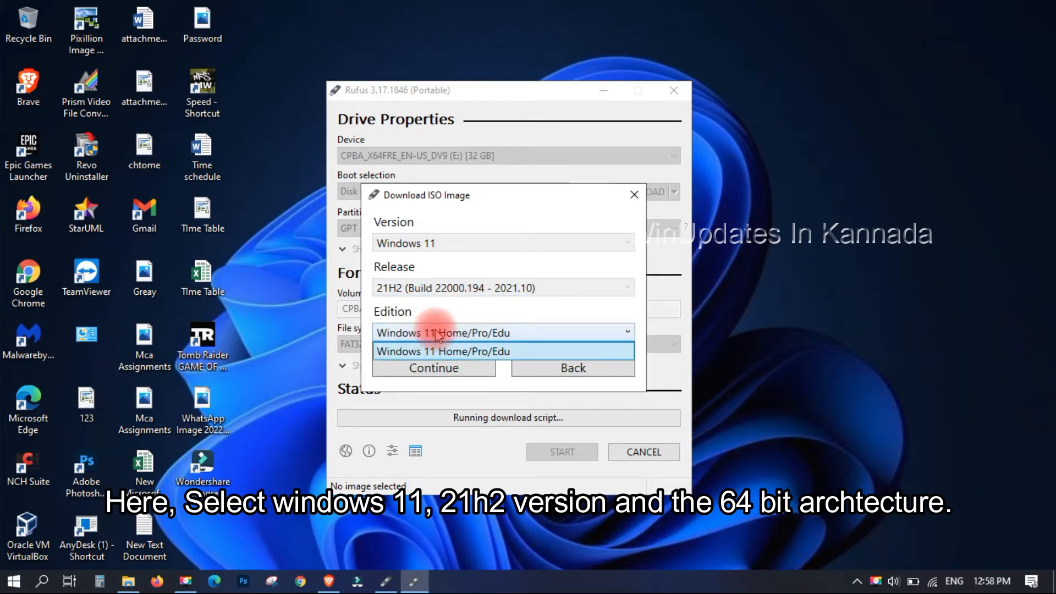
pyautogui.click(438, 334)
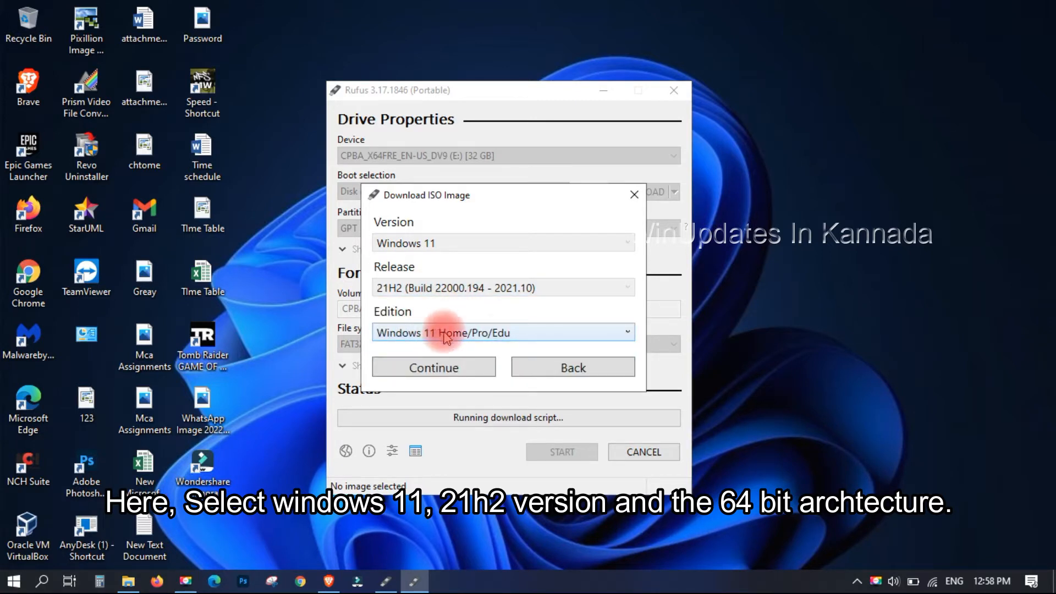
pyautogui.click(438, 367)
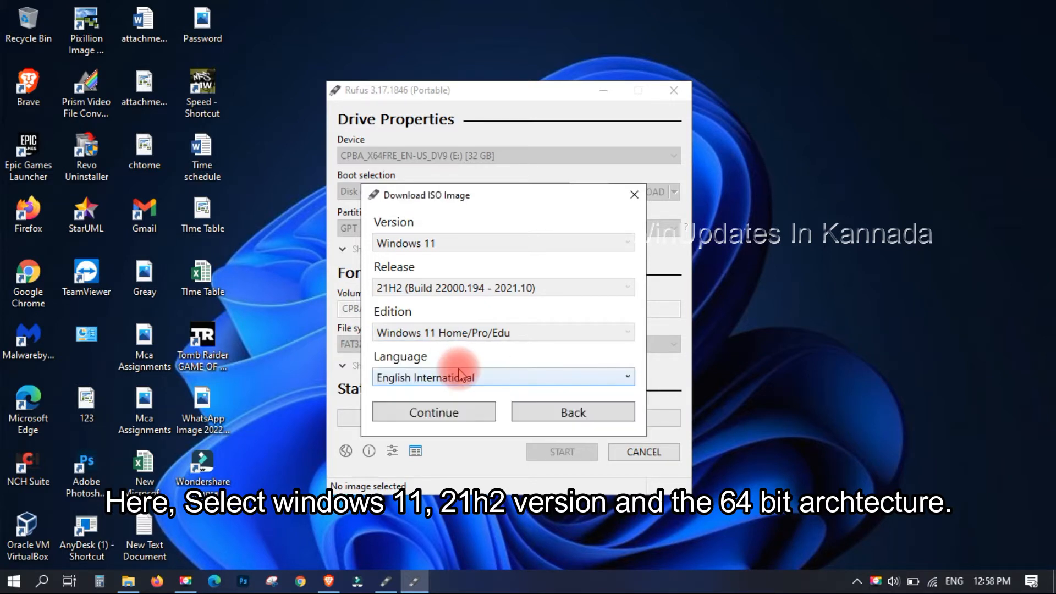
pyautogui.click(487, 377)
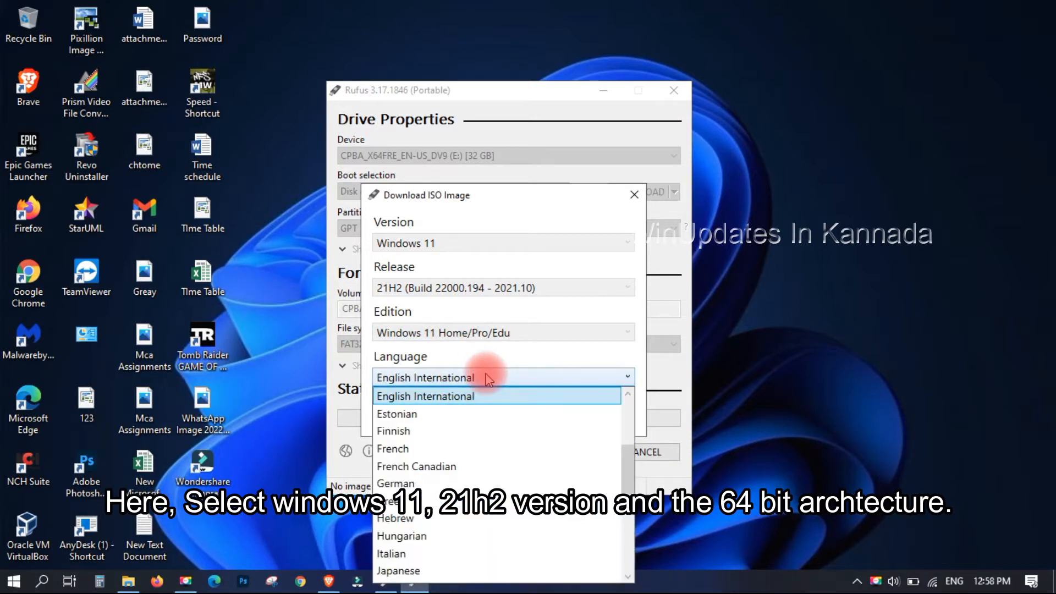
pyautogui.click(459, 380)
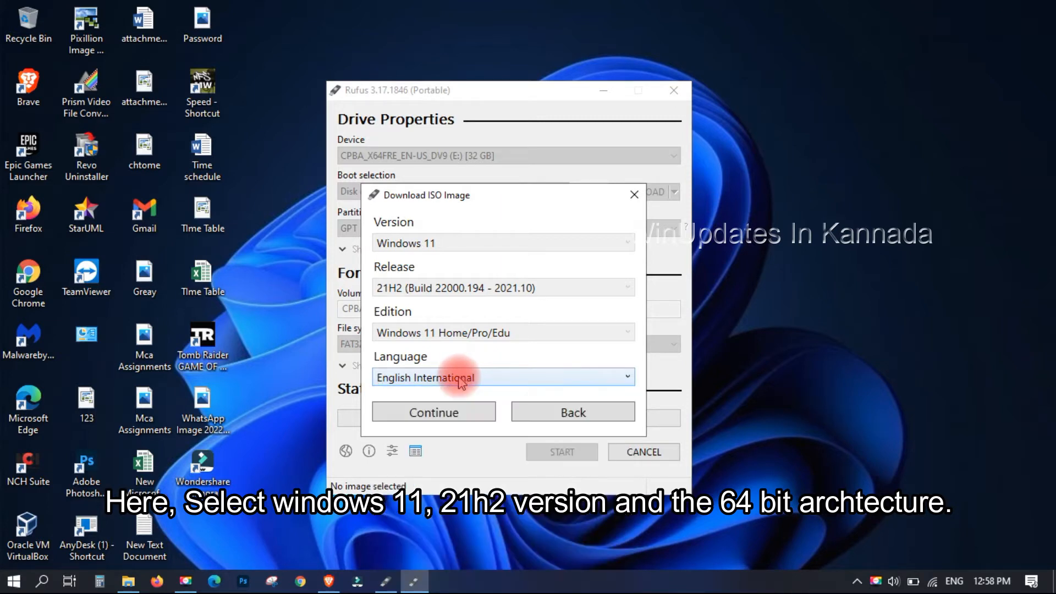
pyautogui.click(446, 413)
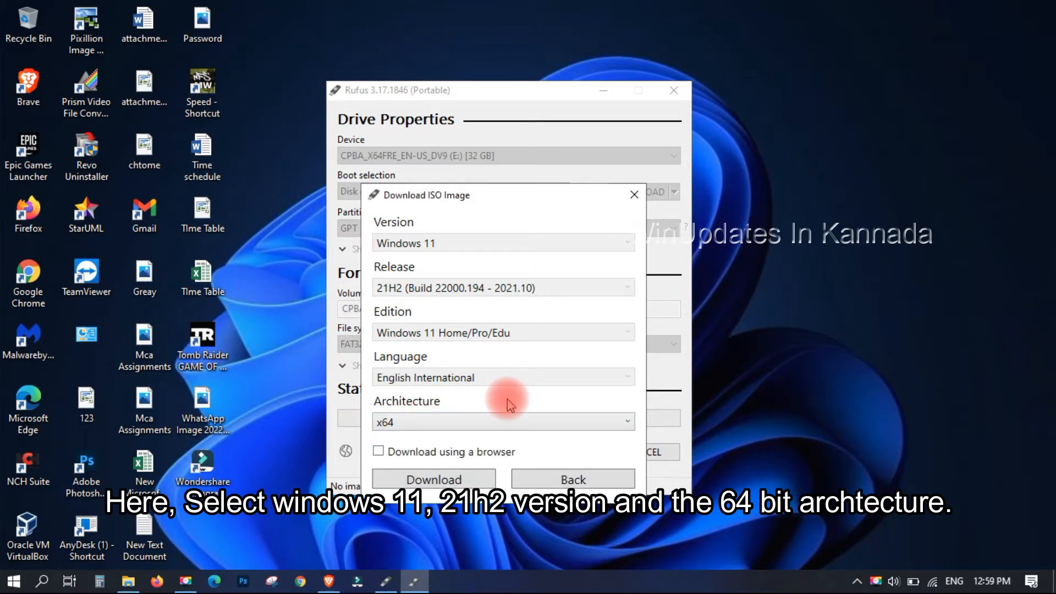
# - Choose the x64 architecture and request the ISO download
pyautogui.click(467, 425)
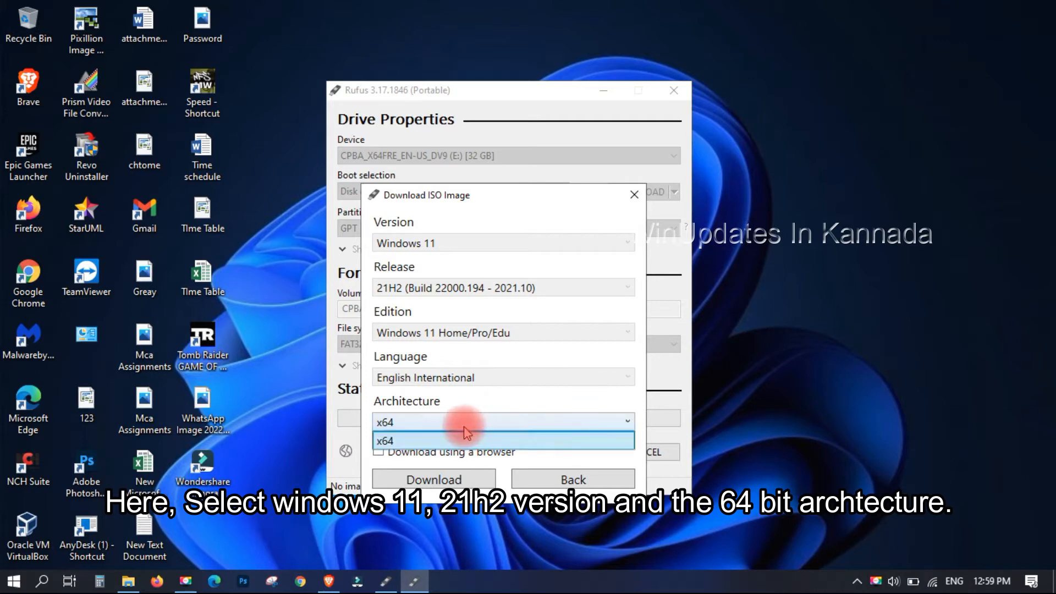
pyautogui.click(466, 438)
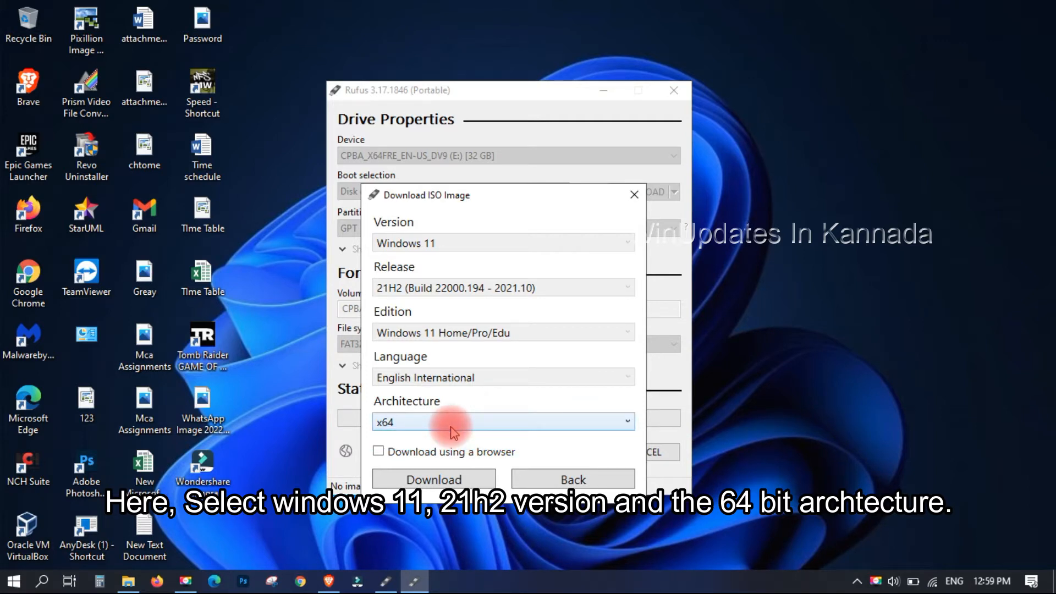
pyautogui.click(428, 479)
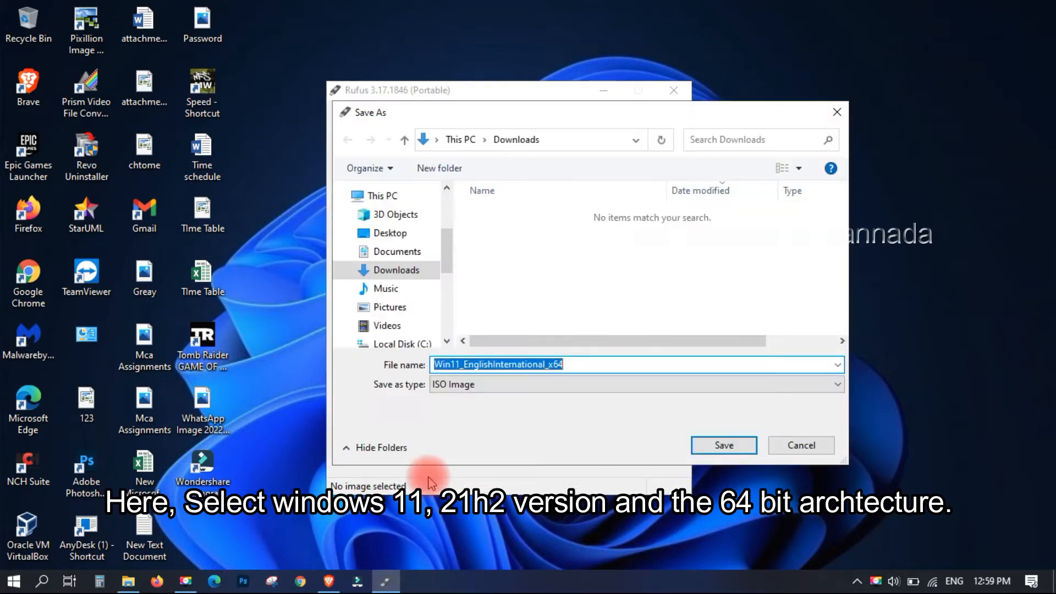
# - Create a folder named "Windows 11 iso" on New Volume (D:) and save the ISO image Win11_EnglishInternational_x64 in it
pyautogui.moveTo(448, 256); pyautogui.dragTo(448, 308)
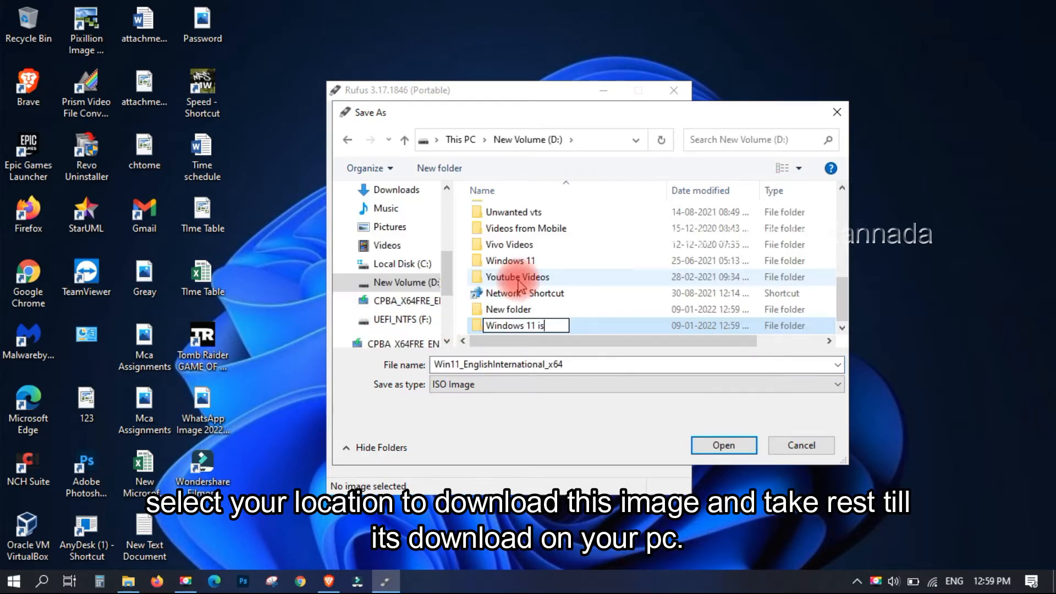
pyautogui.write('ows 11 iso')
pyautogui.press('Return')
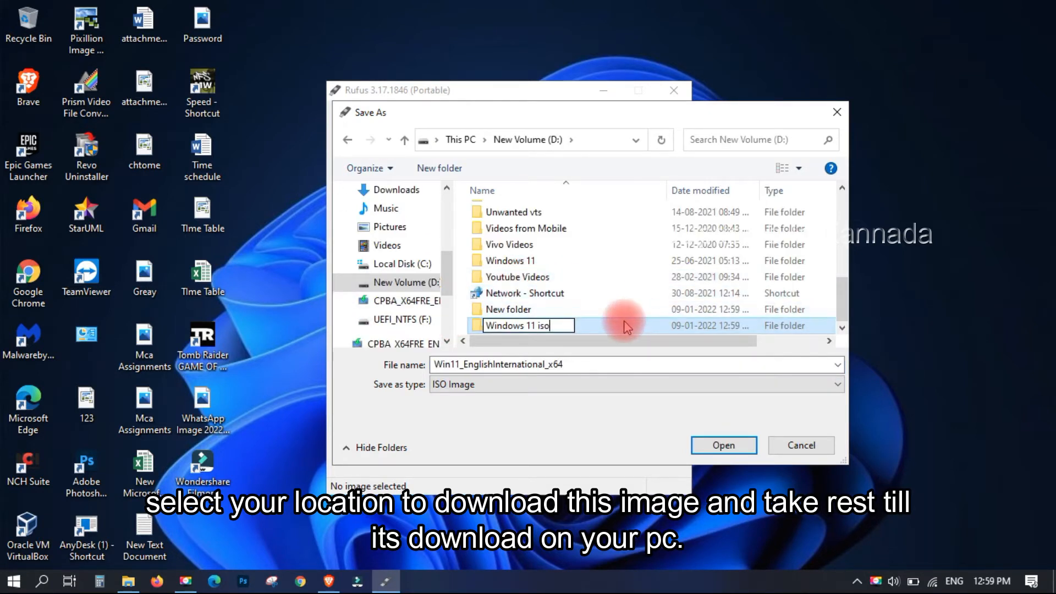
pyautogui.click(721, 445)
pyautogui.click(721, 445)
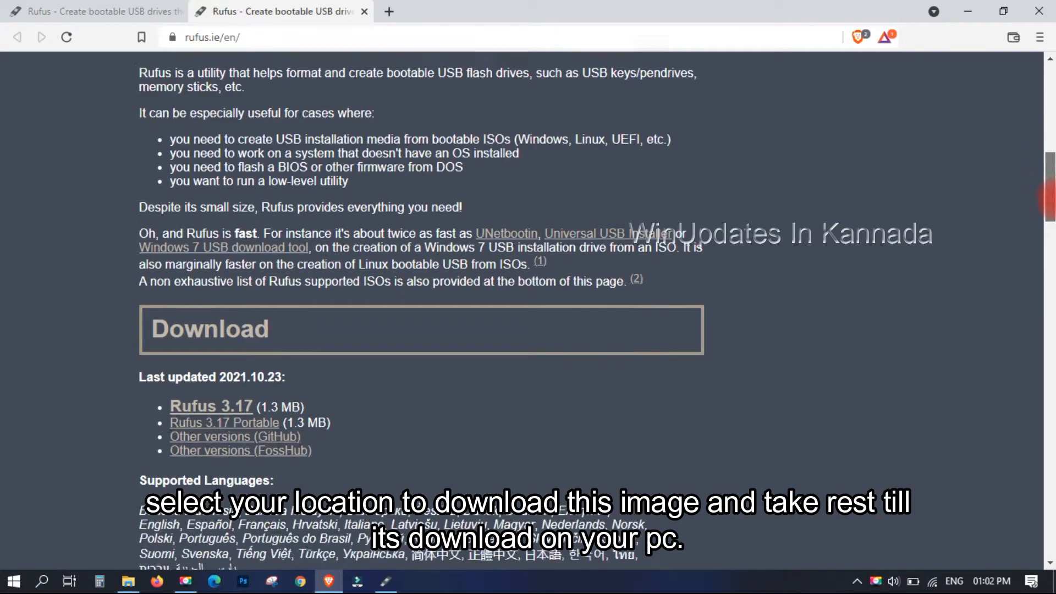
pyautogui.scroll(-8, 528, 308)
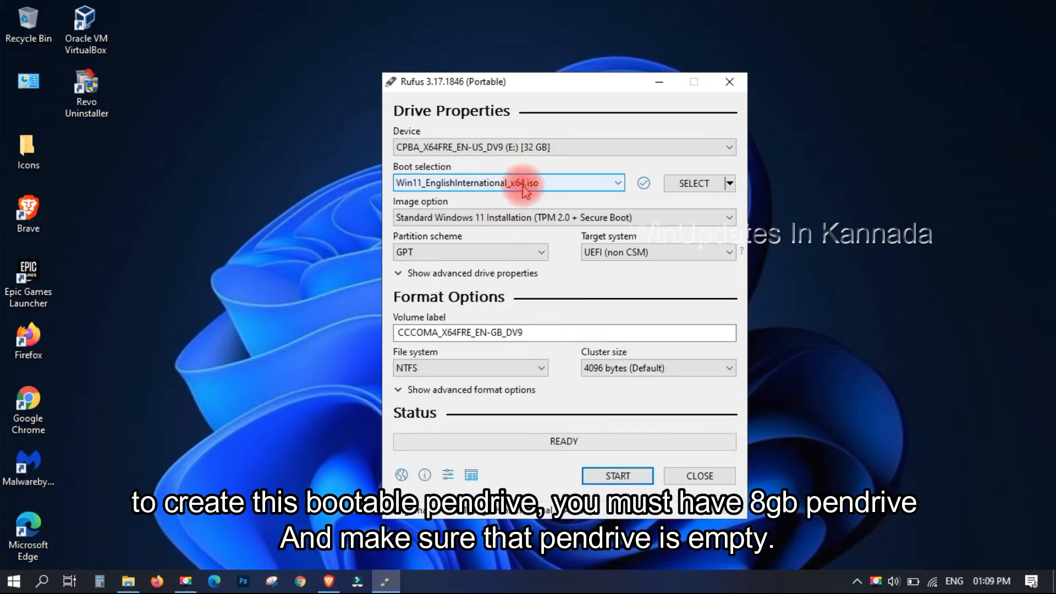
# - Set the image option to Extended Windows 11 Installation (no TPM / no Secure Boot)
pyautogui.click(514, 218)
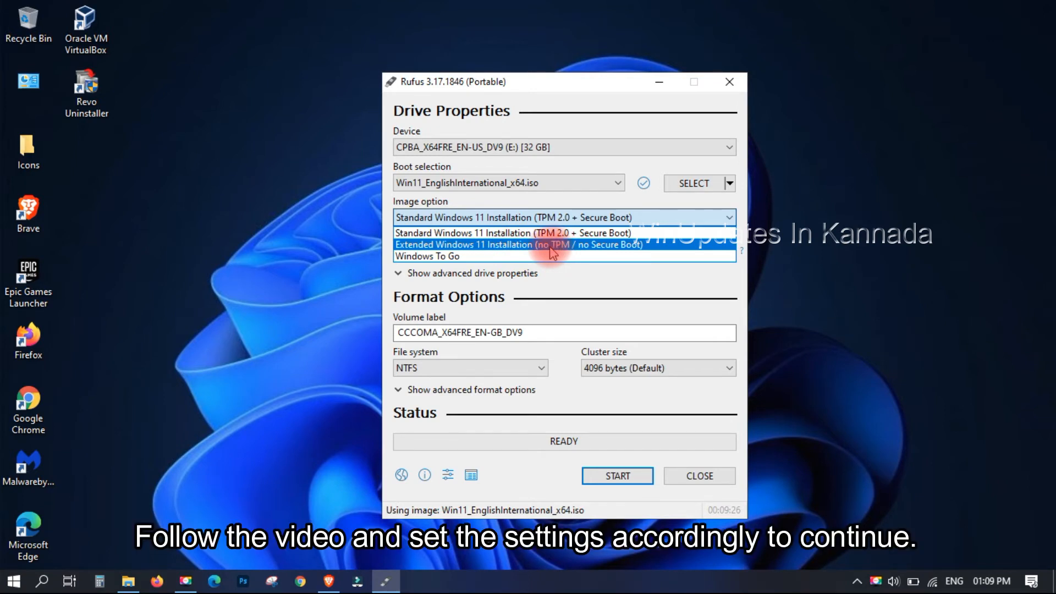
pyautogui.click(514, 234)
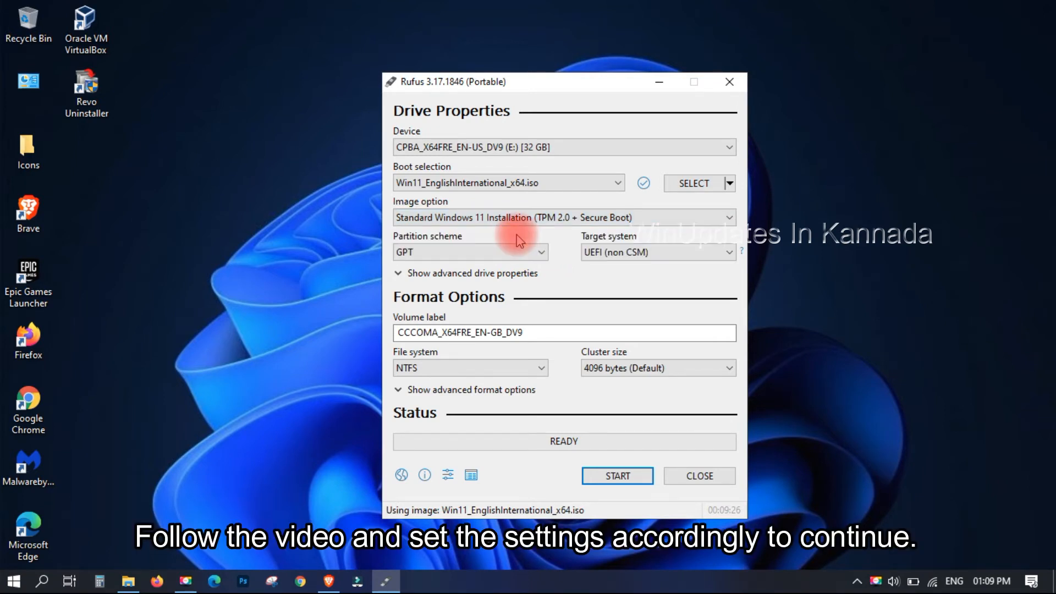
pyautogui.click(544, 219)
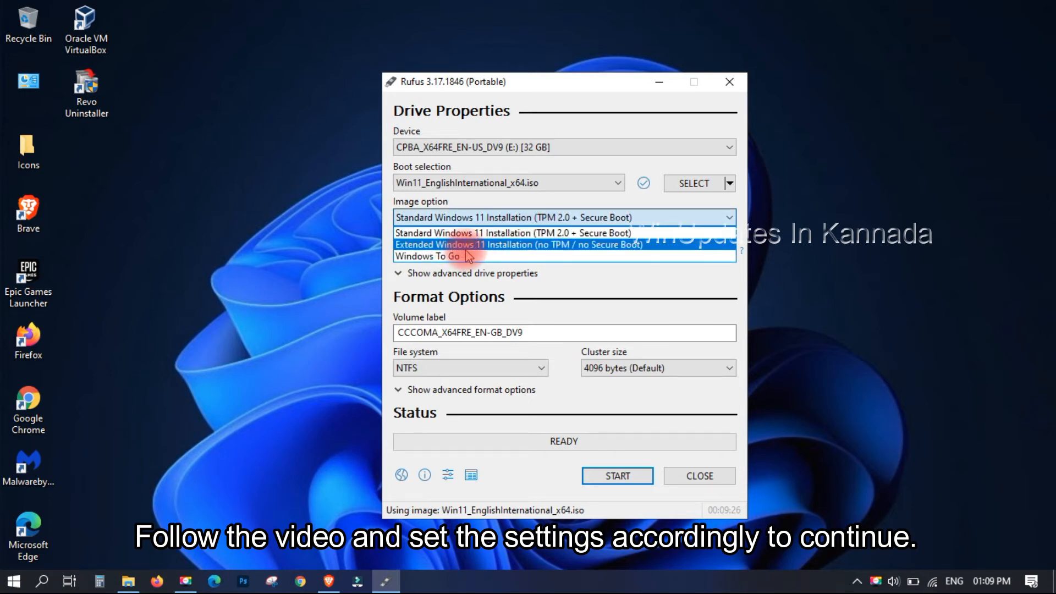
pyautogui.click(549, 246)
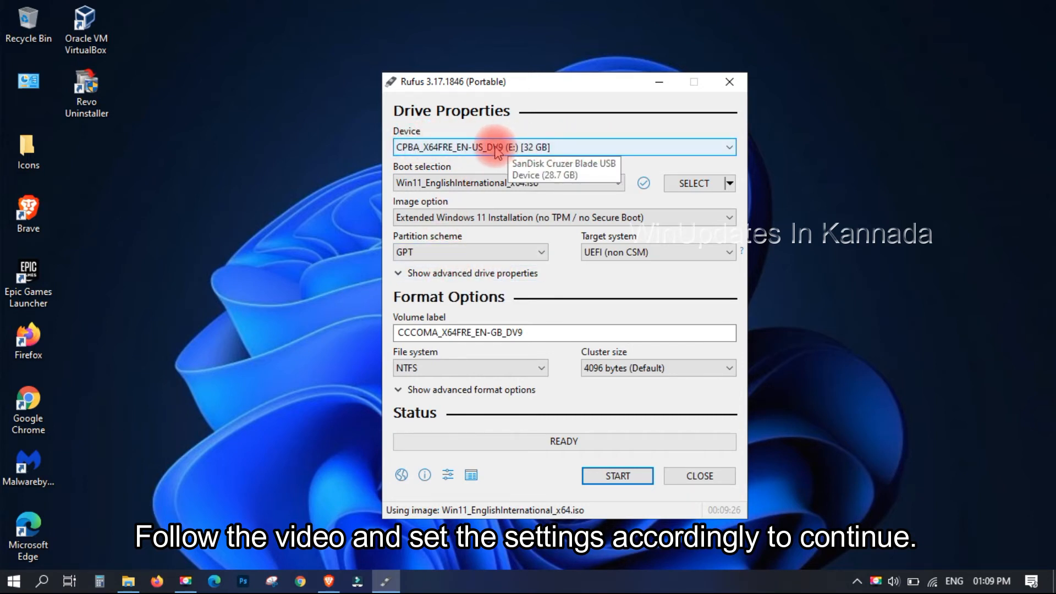
# - Select the GPT partition scheme and start writing the Windows 11 image to the USB drive, accepting the erasure of its data
pyautogui.click(462, 252)
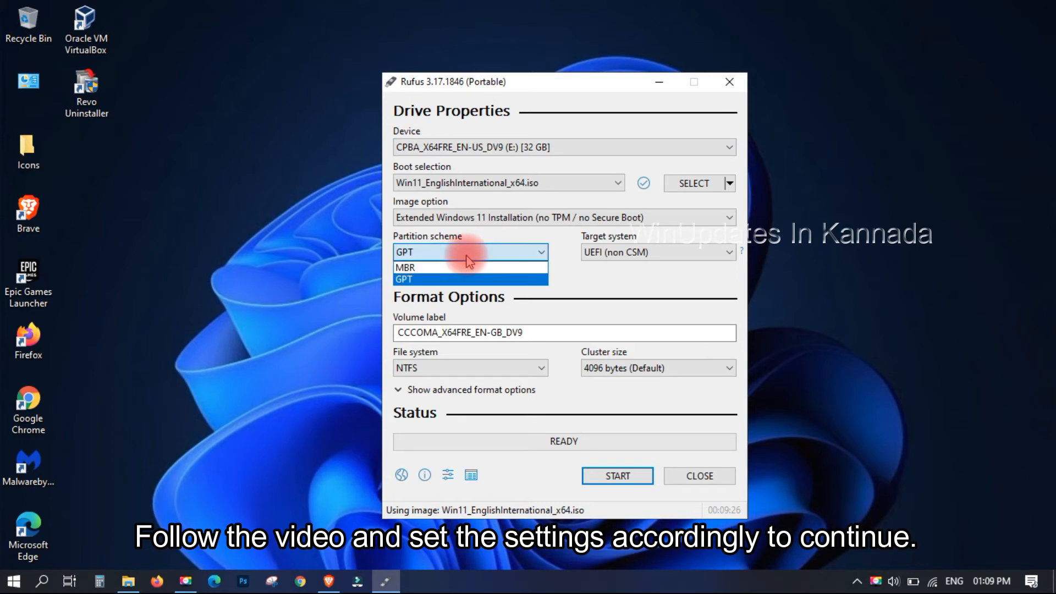
pyautogui.click(440, 279)
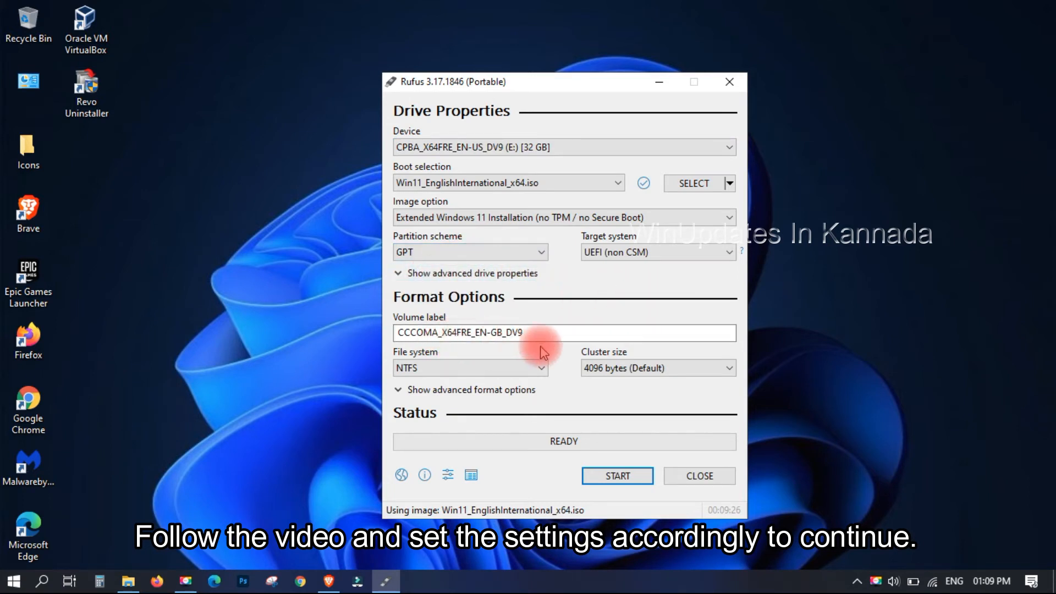
pyautogui.click(608, 476)
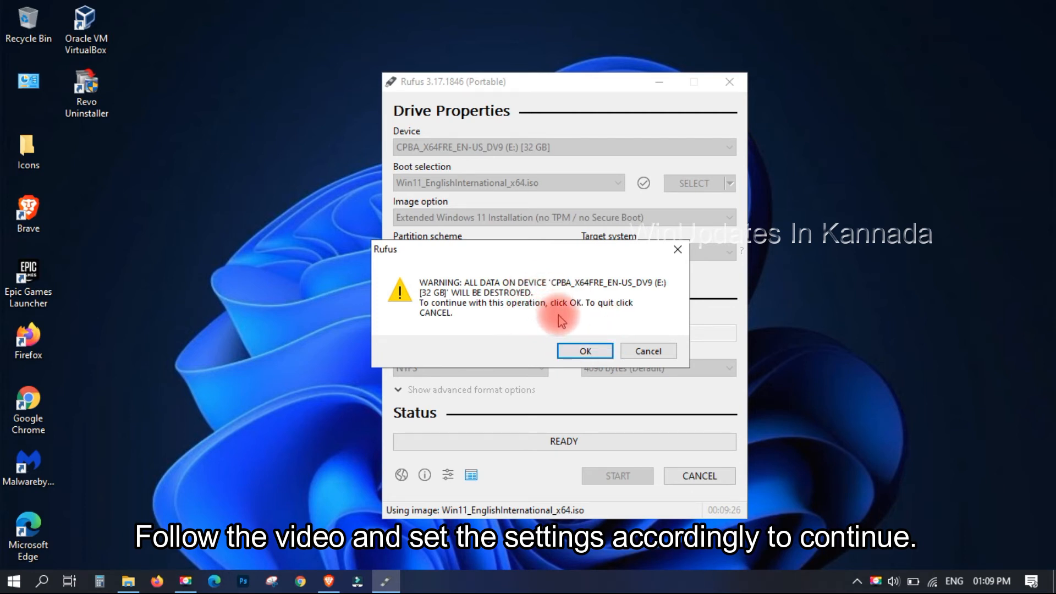
pyautogui.click(587, 352)
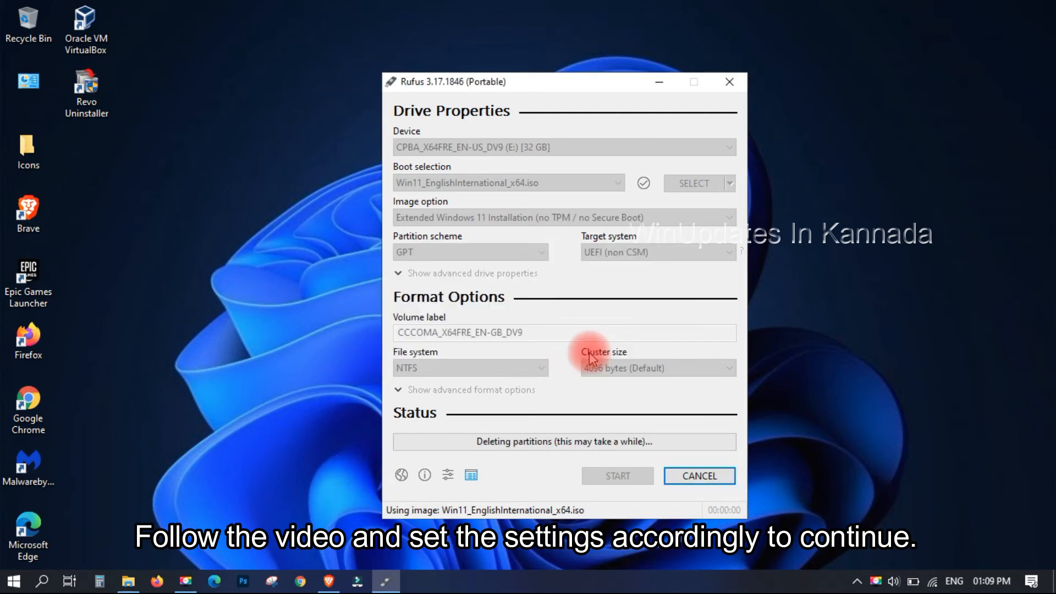